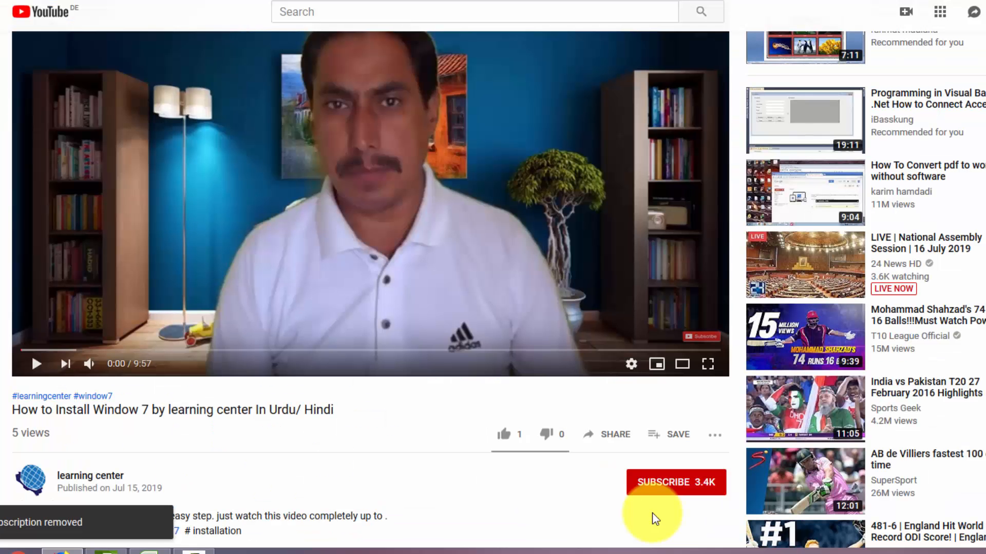
{"action": "left_click", "coordinate": [659, 483]}
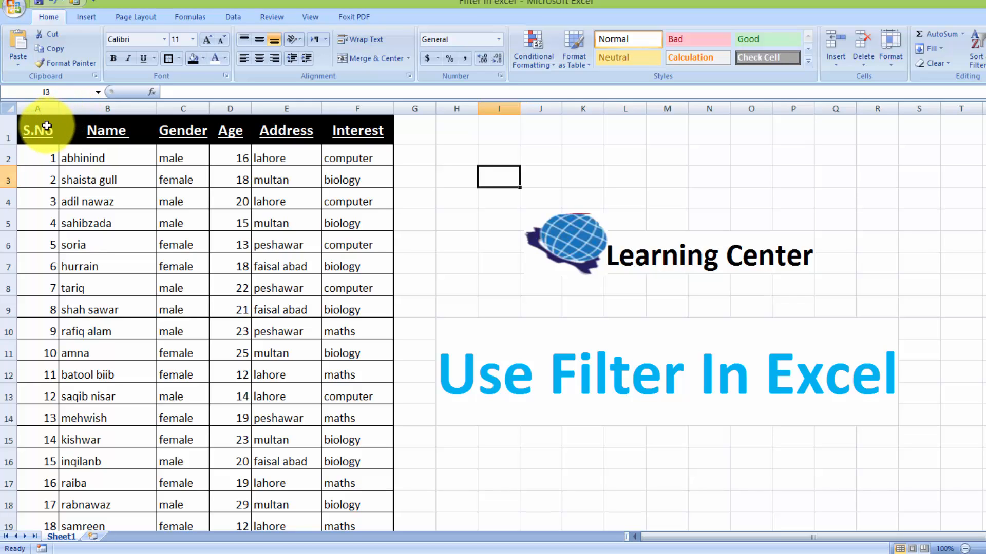
Turn on filtering for the table's header row, from S.No through Interest.
{"action": "left_click_drag", "start_coordinate": [46, 126], "coordinate": [330, 138]}
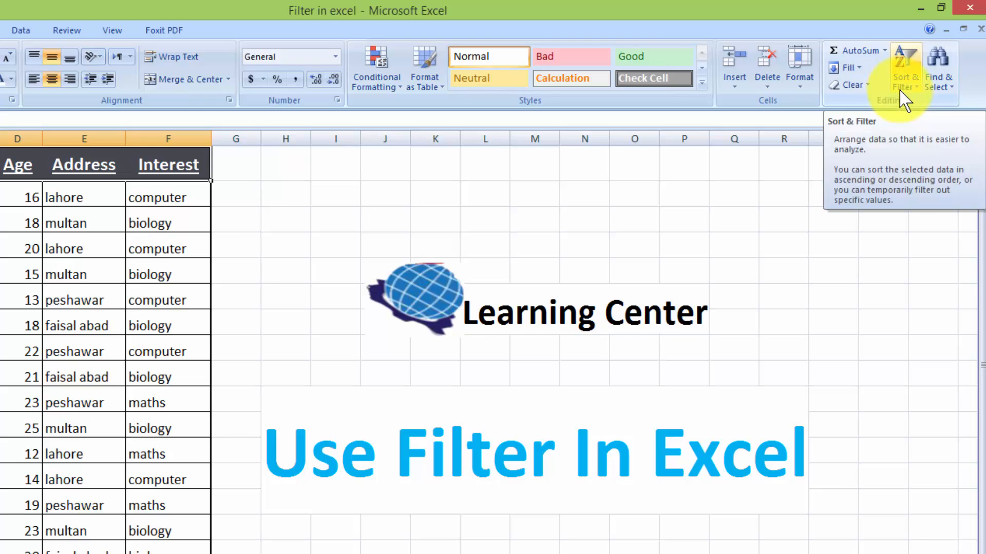
{"action": "left_click", "coordinate": [970, 63]}
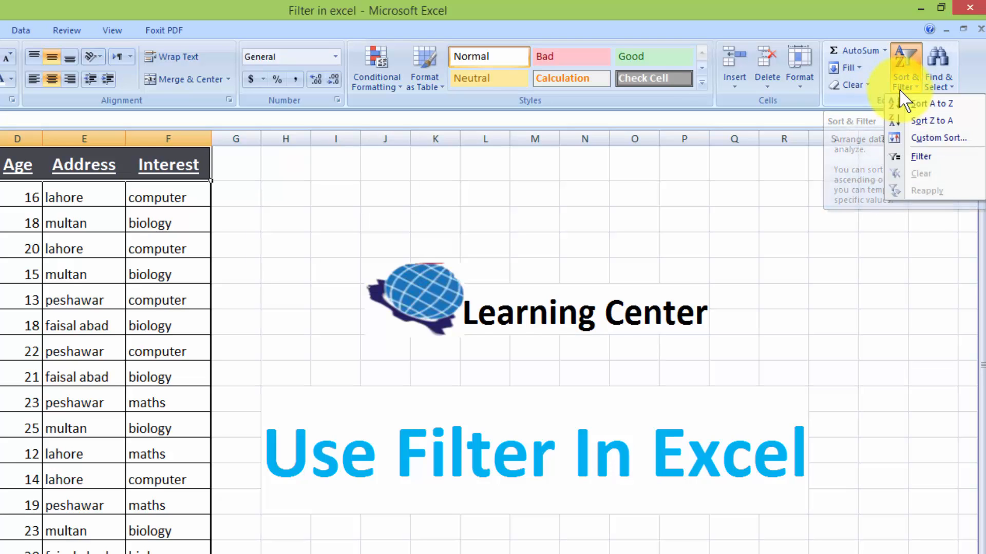
{"action": "left_click", "coordinate": [914, 159]}
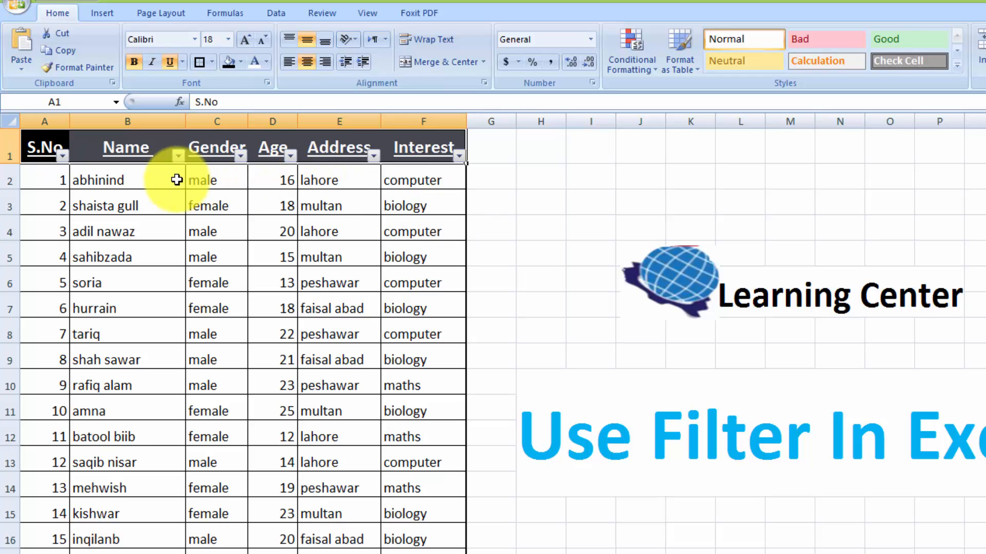
{"action": "left_click", "coordinate": [153, 203]}
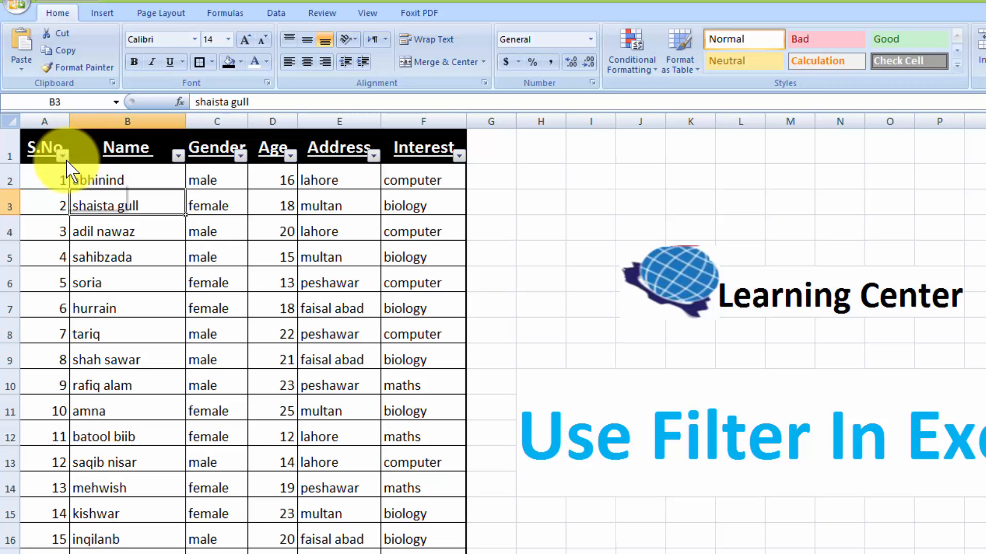
Filter the S.No column to show only the values 2, 3, 4, 5, 6 and 7.
{"action": "left_click", "coordinate": [64, 156]}
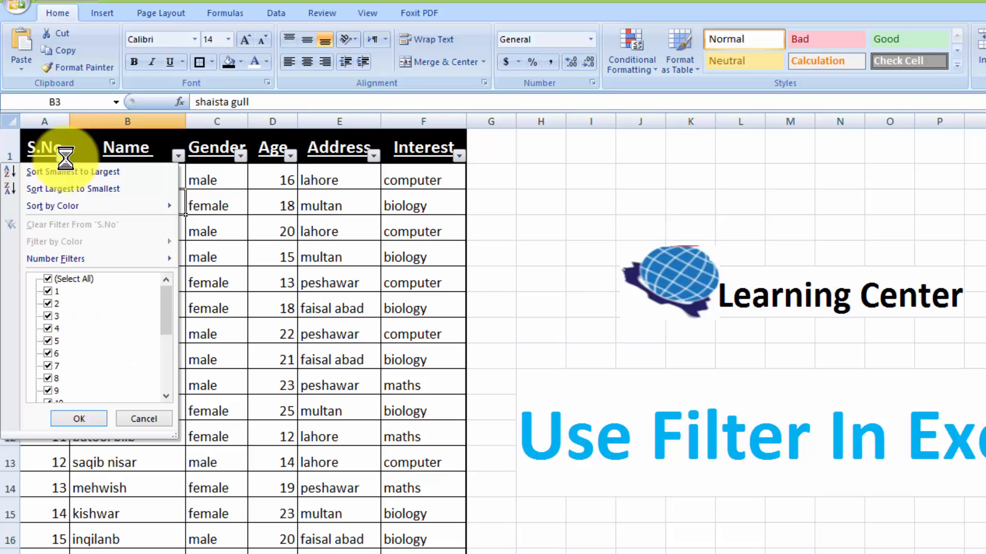
{"action": "left_click", "coordinate": [48, 279]}
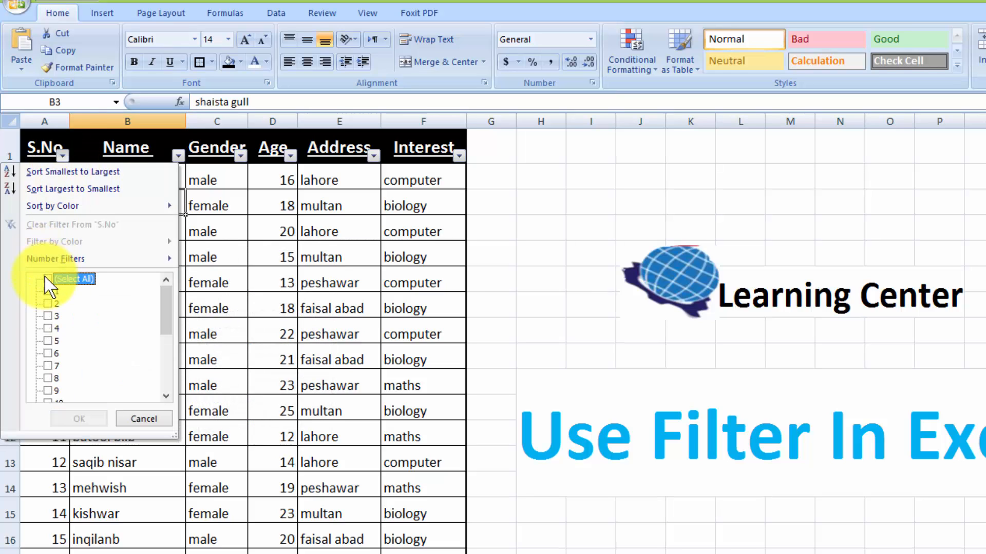
{"action": "left_click", "coordinate": [47, 291]}
{"action": "left_click", "coordinate": [47, 303]}
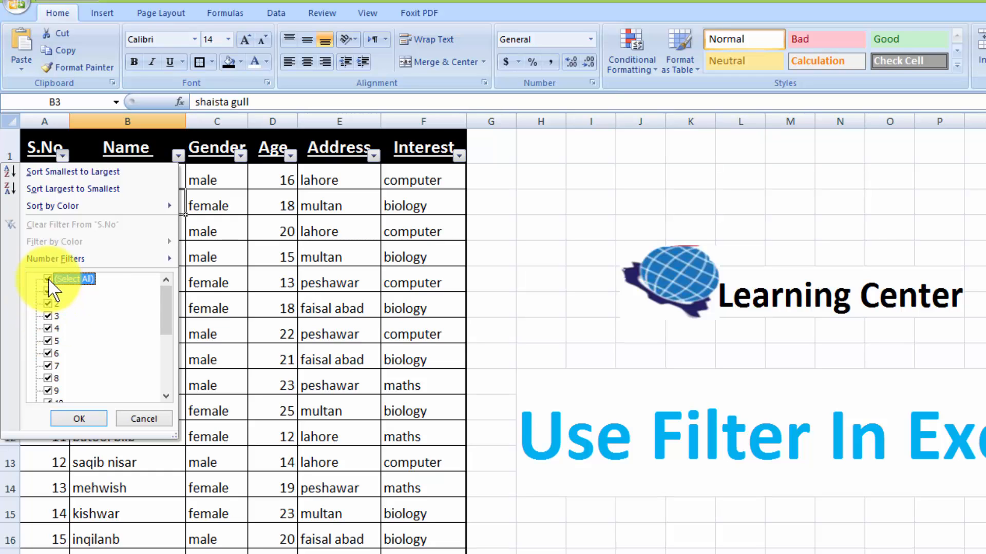
{"action": "left_click", "coordinate": [48, 279]}
{"action": "left_click", "coordinate": [48, 304]}
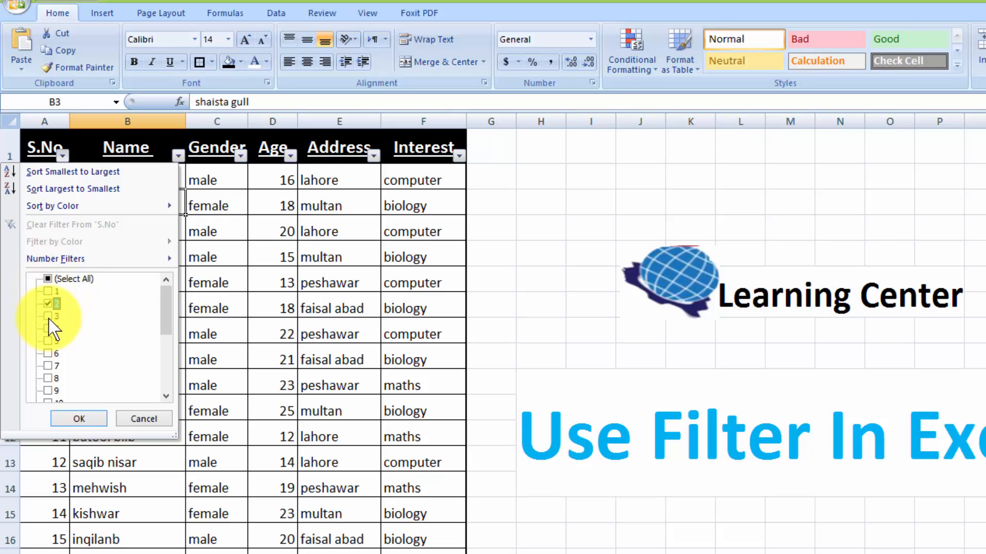
{"action": "left_click", "coordinate": [49, 317]}
{"action": "left_click", "coordinate": [49, 329]}
{"action": "left_click", "coordinate": [48, 341]}
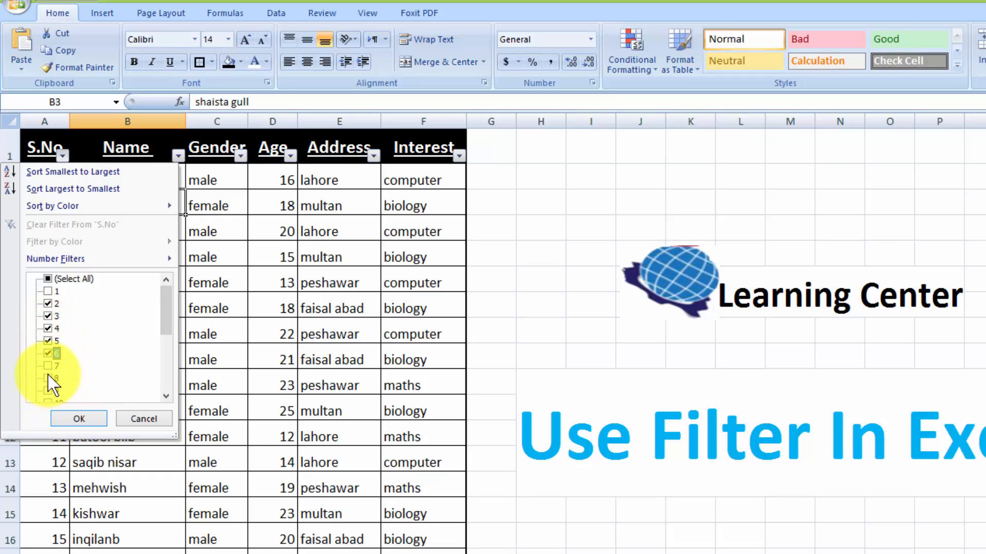
{"action": "left_click", "coordinate": [49, 353]}
{"action": "left_click", "coordinate": [49, 365]}
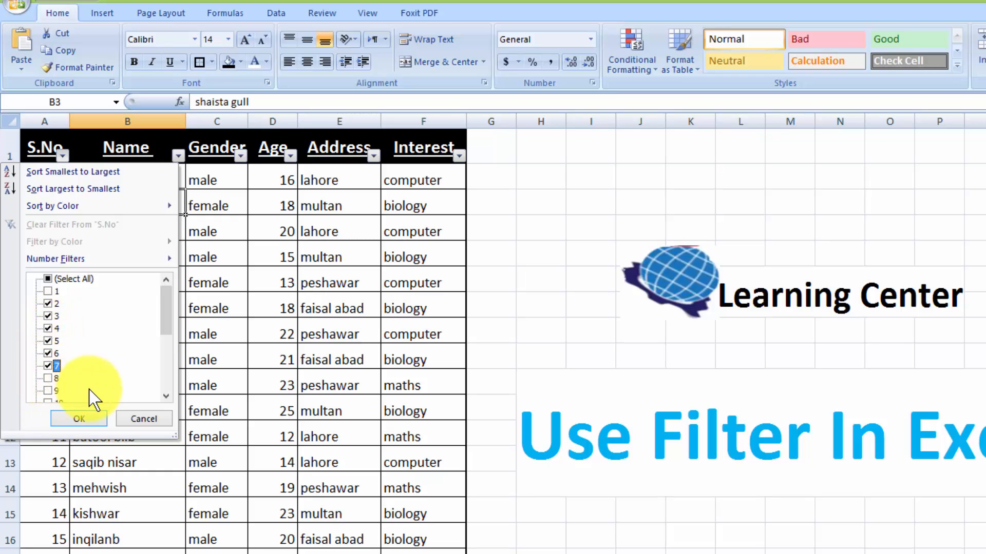
{"action": "left_click", "coordinate": [88, 418]}
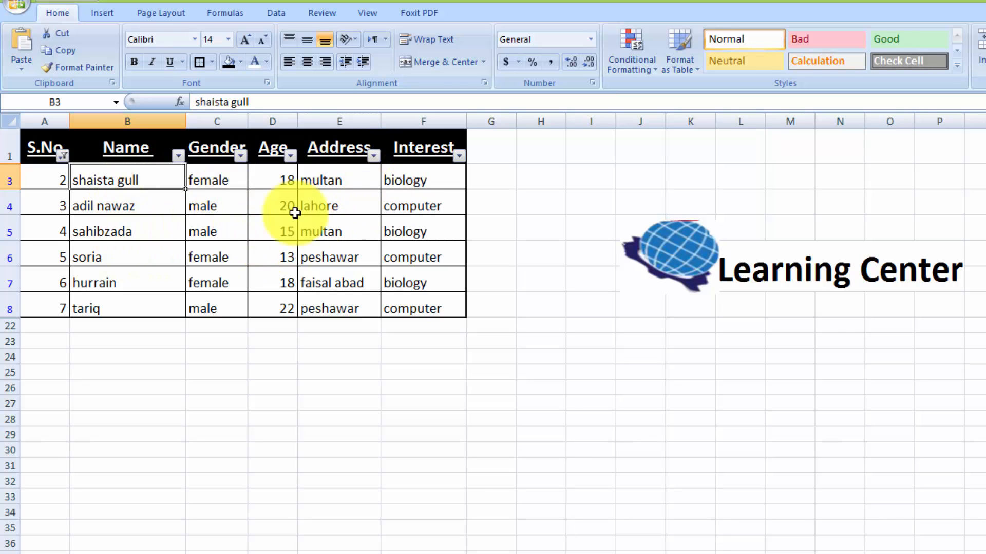
Reselect all values in the S.No filter to bring back every row.
{"action": "left_click", "coordinate": [62, 155]}
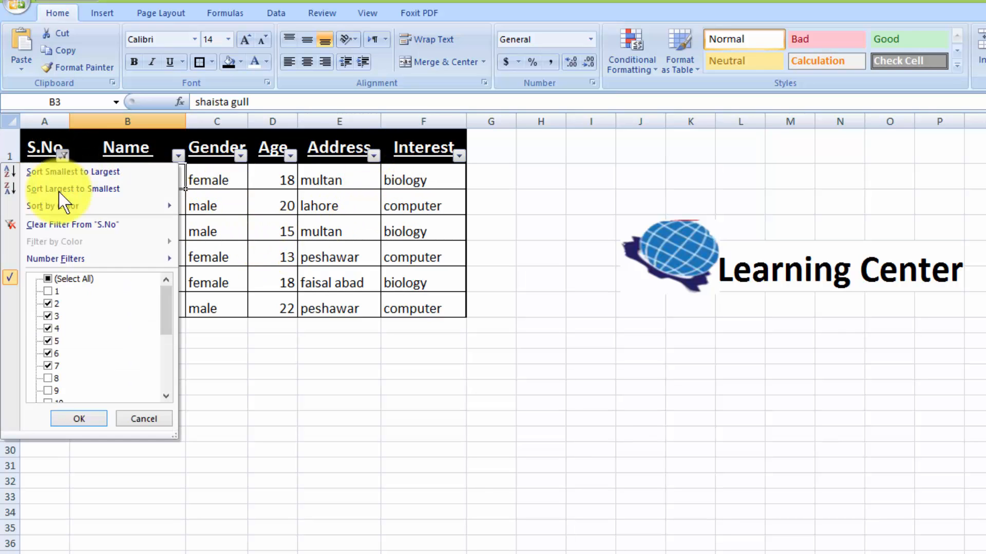
{"action": "left_click", "coordinate": [49, 279]}
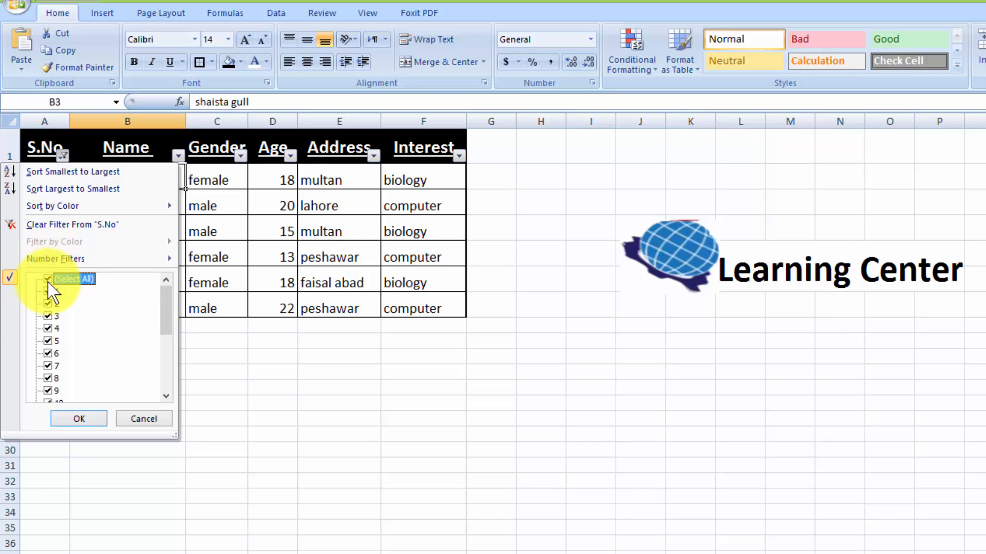
{"action": "left_click", "coordinate": [77, 419]}
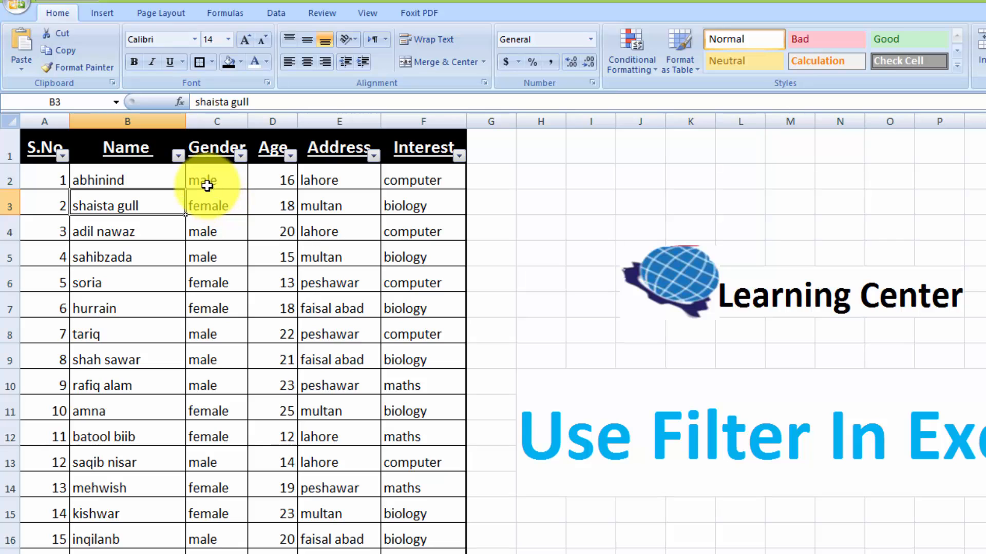
Filter the Gender column to show only the male records.
{"action": "left_click", "coordinate": [240, 156]}
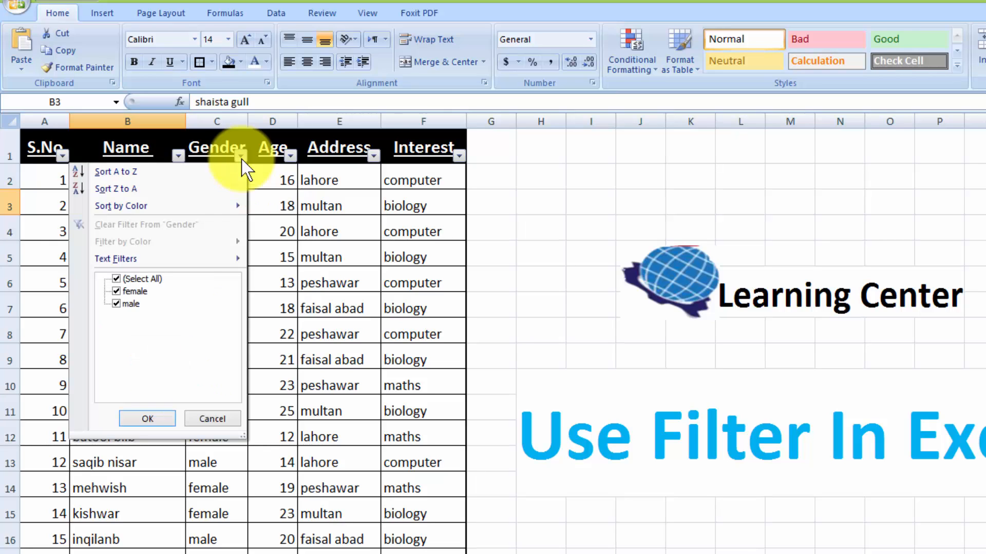
{"action": "left_click", "coordinate": [116, 291]}
{"action": "left_click", "coordinate": [117, 280]}
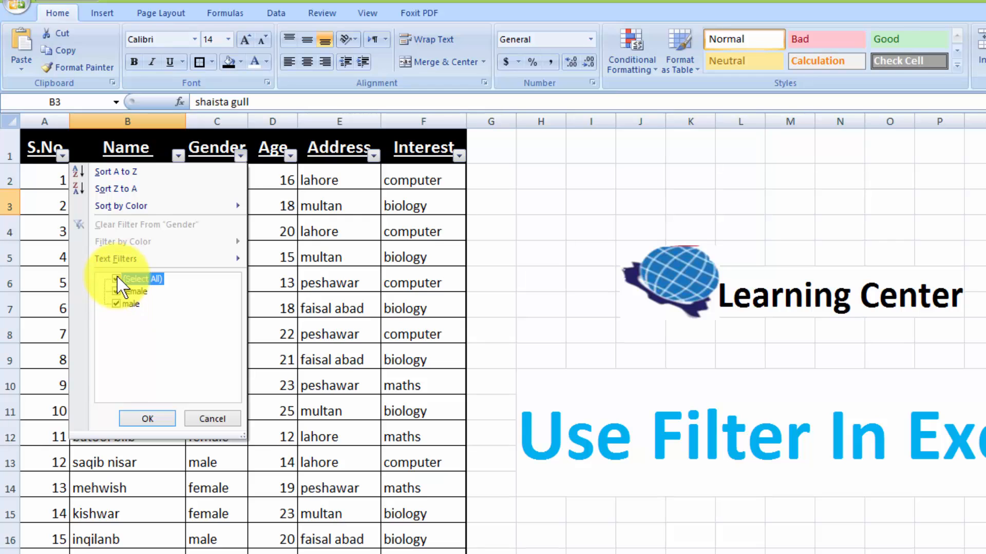
{"action": "left_click", "coordinate": [117, 304]}
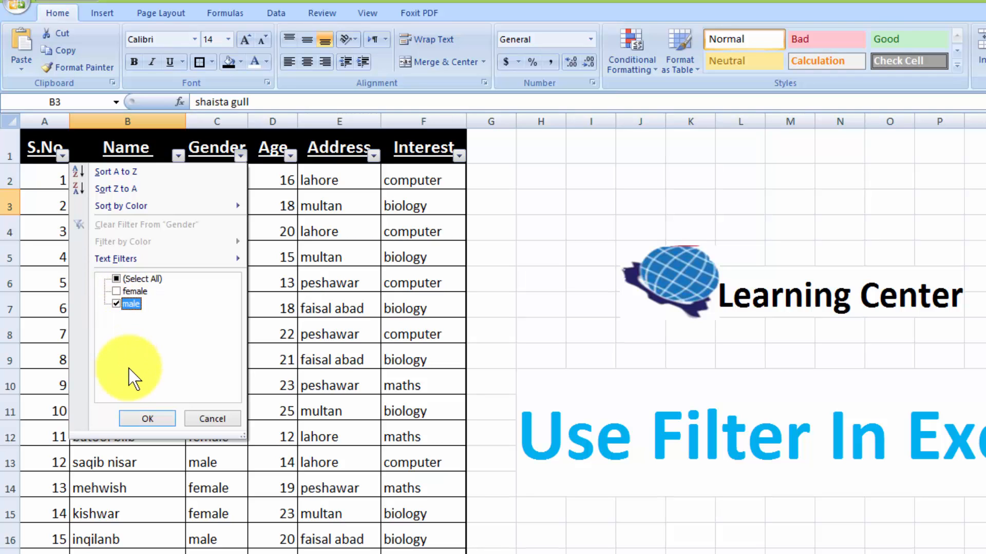
{"action": "left_click", "coordinate": [147, 418]}
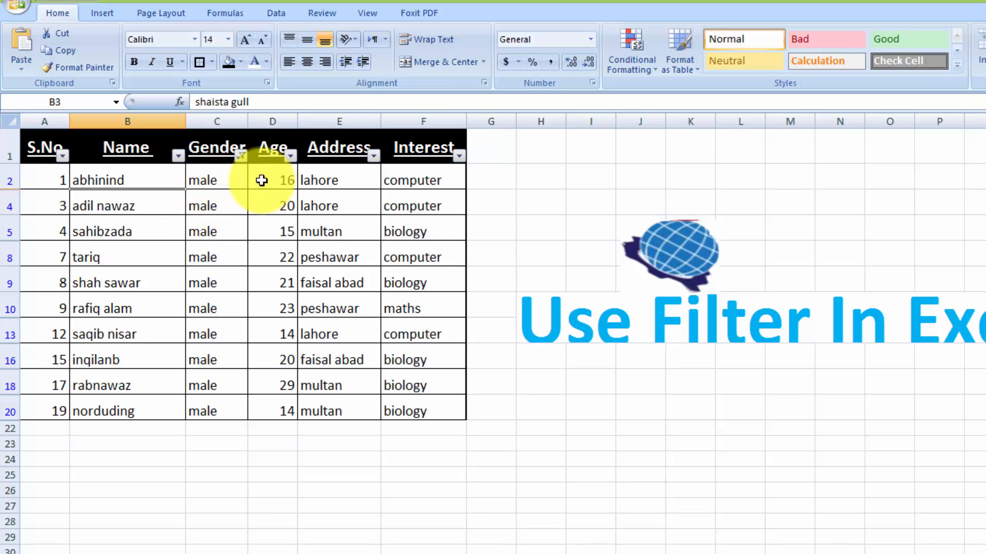
Change the Gender filter to show only the female records.
{"action": "left_click", "coordinate": [240, 156]}
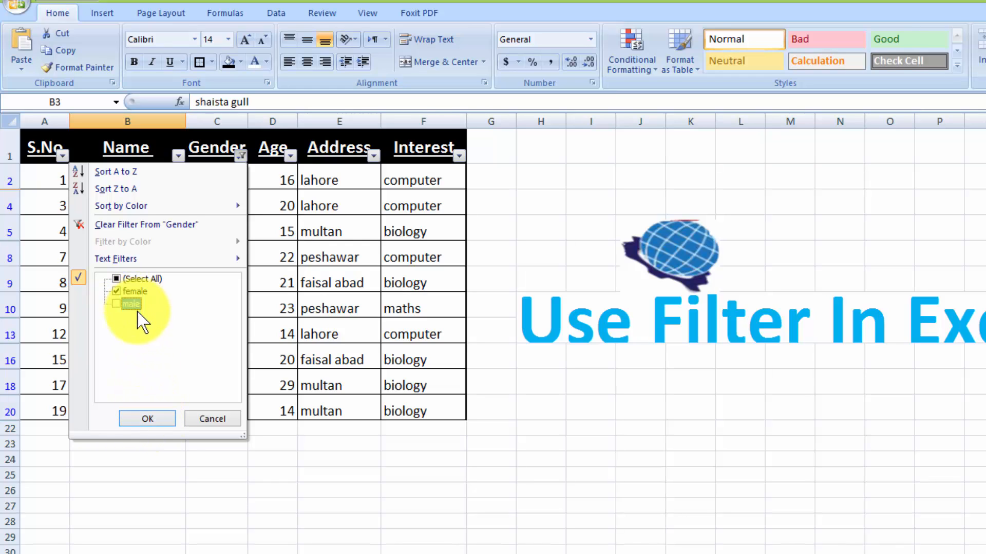
{"action": "left_click", "coordinate": [150, 422]}
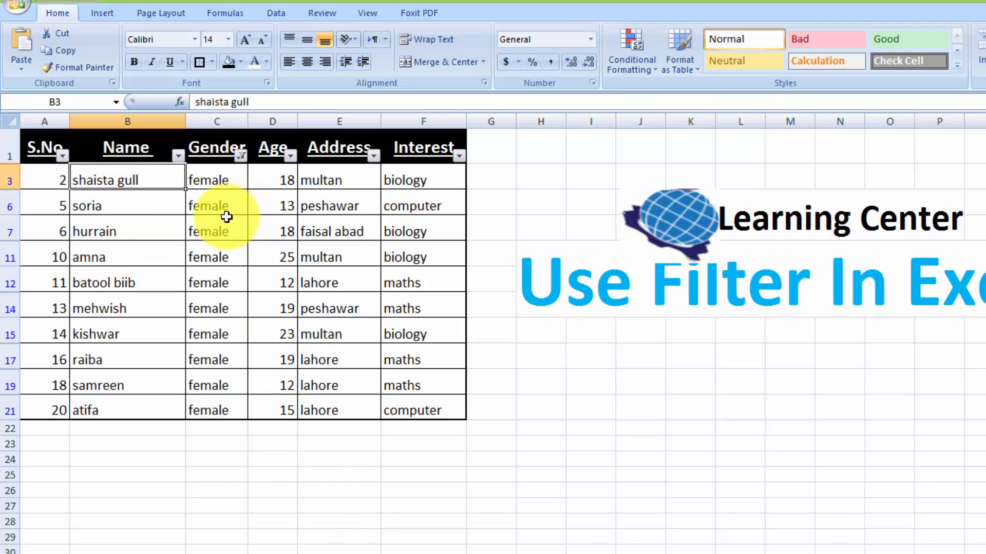
{"action": "left_click", "coordinate": [240, 155]}
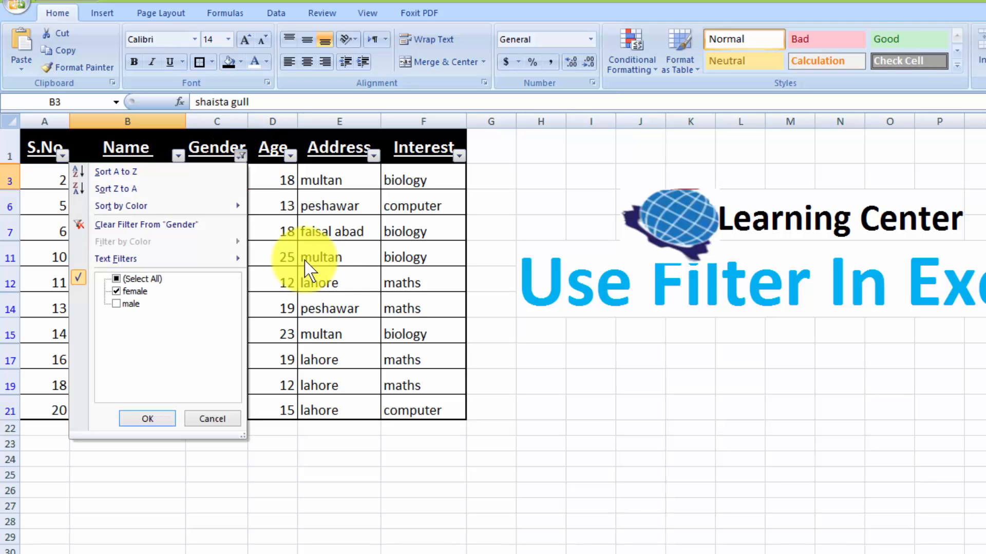
{"action": "left_click", "coordinate": [201, 417]}
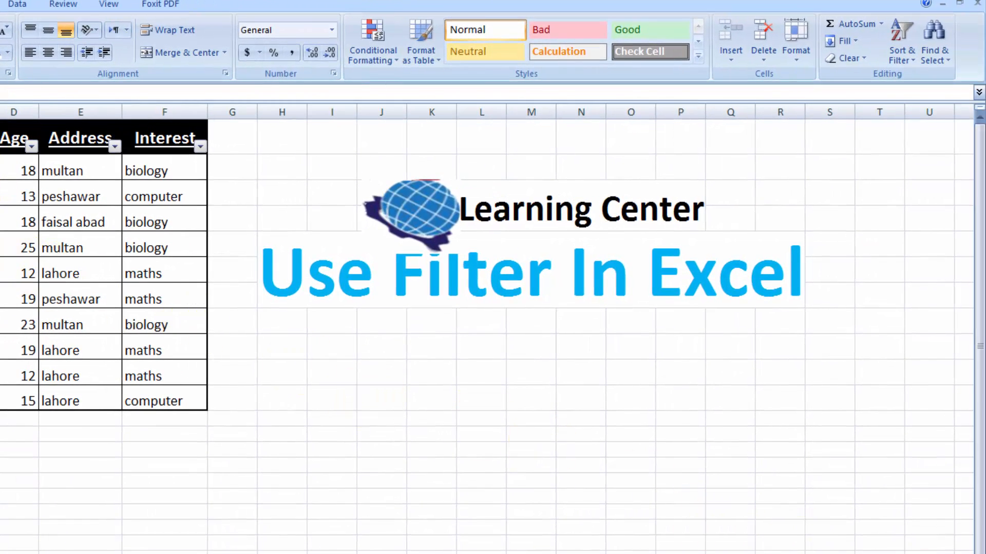
Reselect all values in the Gender filter so both male and female records are included.
{"action": "scroll", "coordinate": [487, 329], "scroll_direction": "up", "scroll_amount": 2}
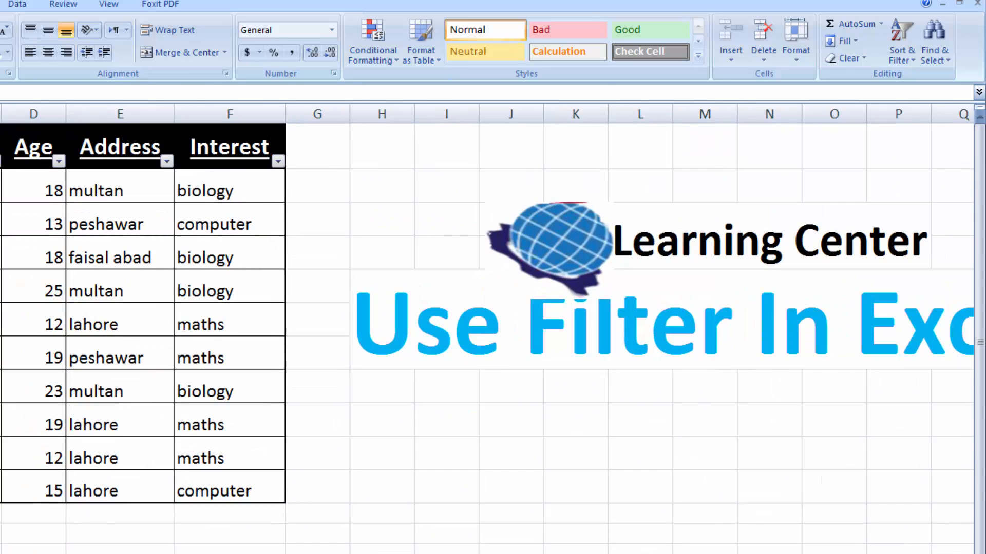
{"action": "scroll", "coordinate": [133, 302], "scroll_direction": "up", "scroll_amount": 4}
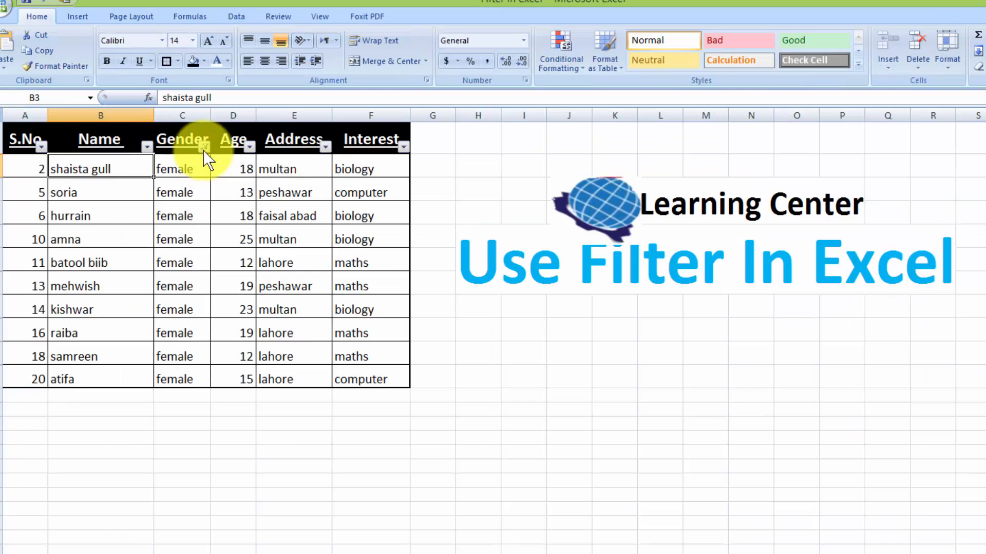
{"action": "left_click", "coordinate": [203, 147]}
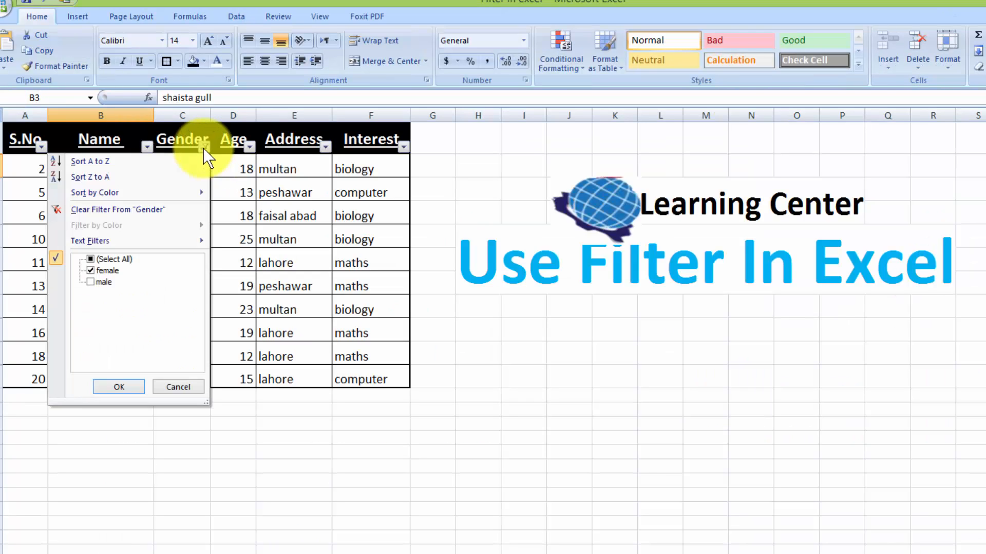
{"action": "left_click", "coordinate": [91, 258]}
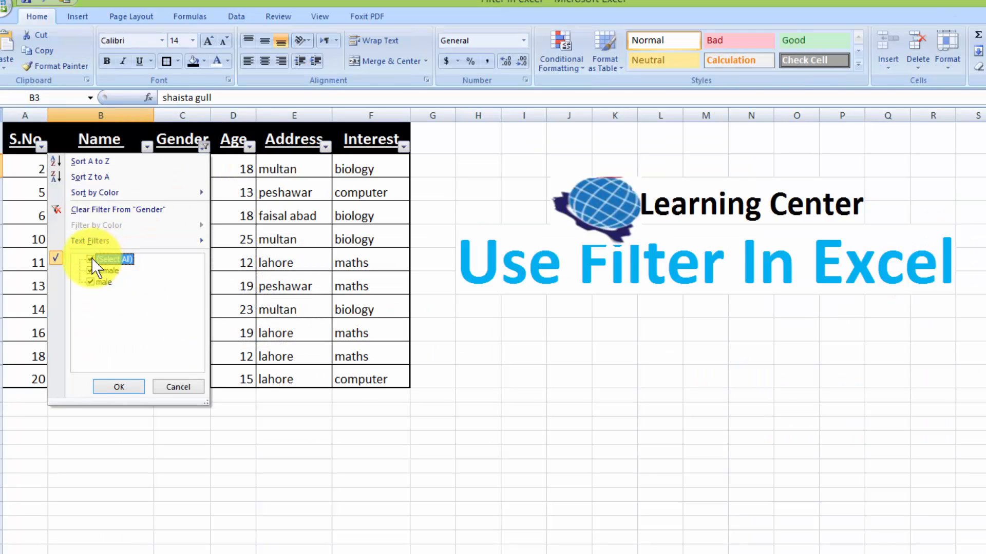
{"action": "left_click", "coordinate": [120, 390]}
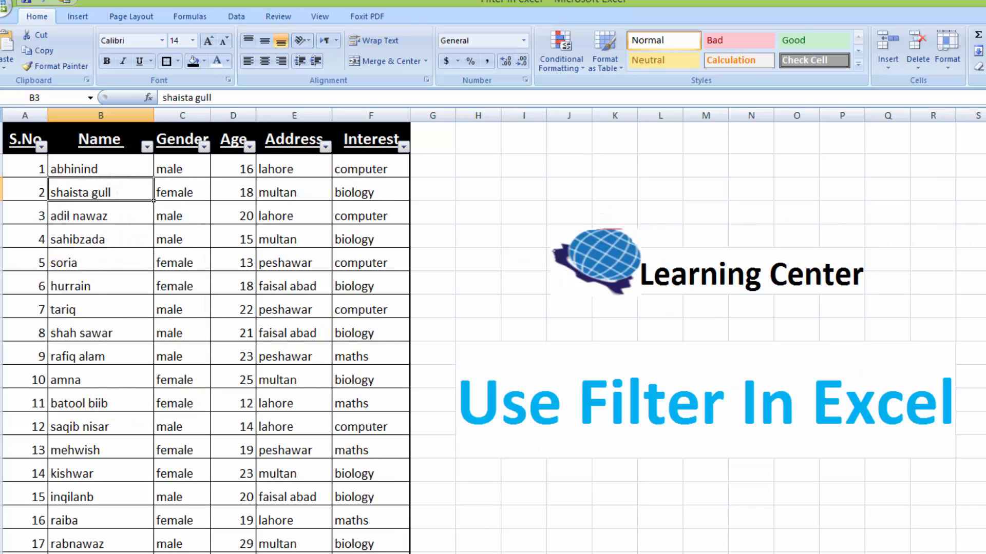
Filter the Address column to show only multan and peshawar, excluding faisal abad and lahore.
{"action": "scroll", "coordinate": [492, 338], "scroll_direction": "down", "scroll_amount": 1}
{"action": "scroll", "coordinate": [492, 338], "scroll_direction": "up", "scroll_amount": 1}
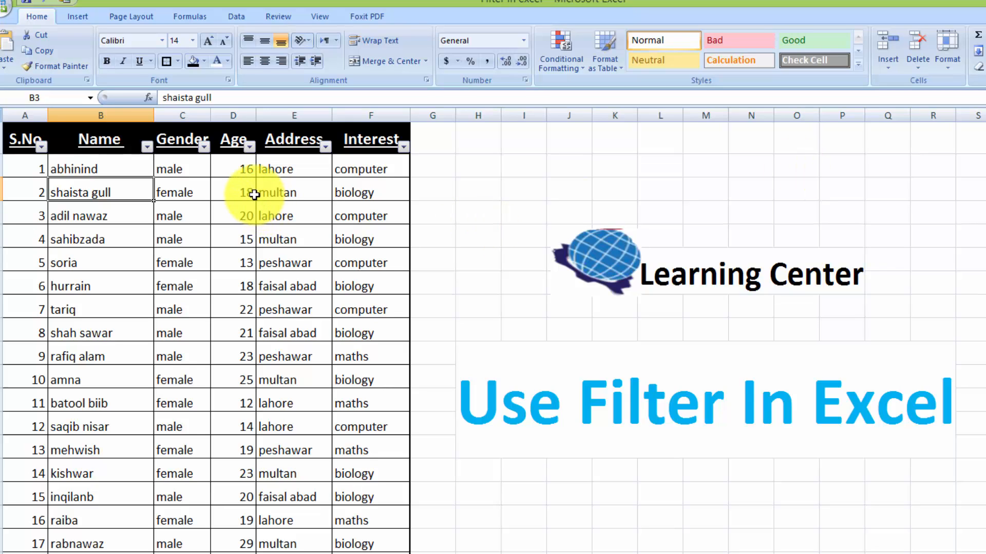
{"action": "left_click", "coordinate": [324, 146]}
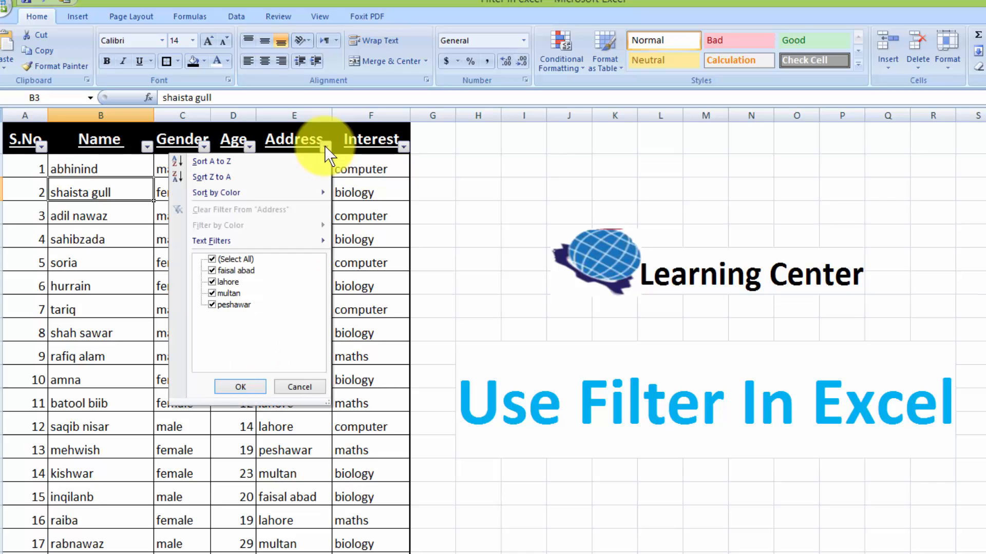
{"action": "mouse_move", "coordinate": [210, 245]}
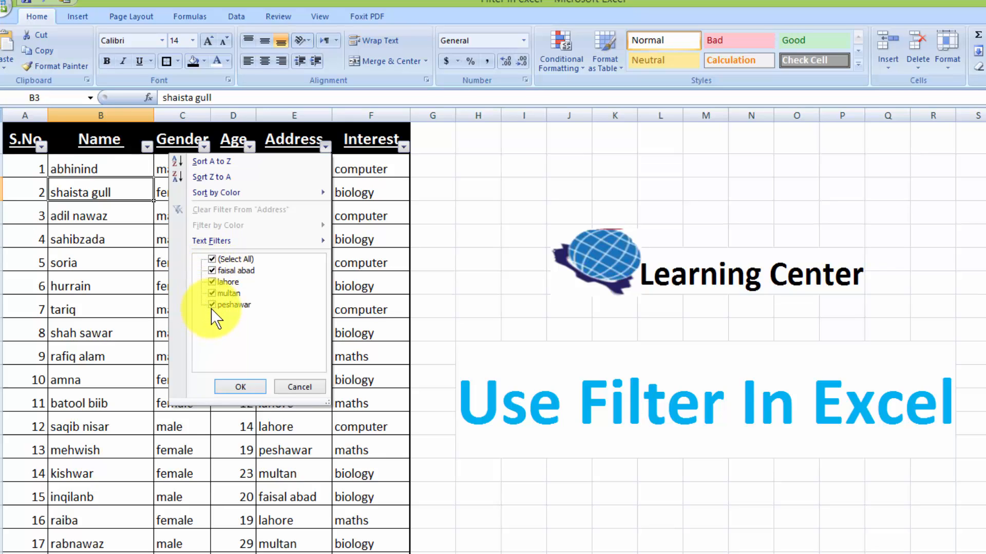
{"action": "left_click", "coordinate": [212, 293]}
{"action": "left_click", "coordinate": [211, 282]}
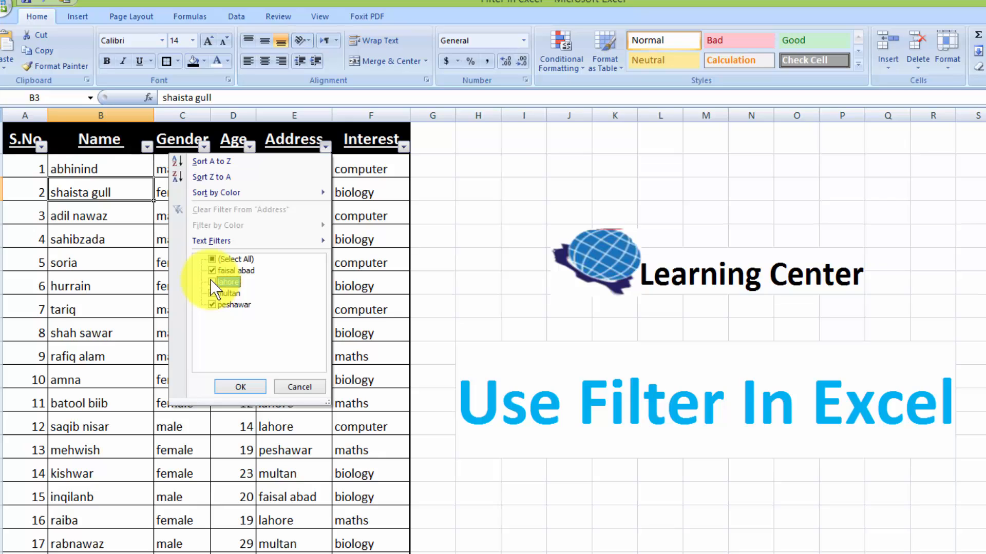
{"action": "left_click", "coordinate": [211, 271]}
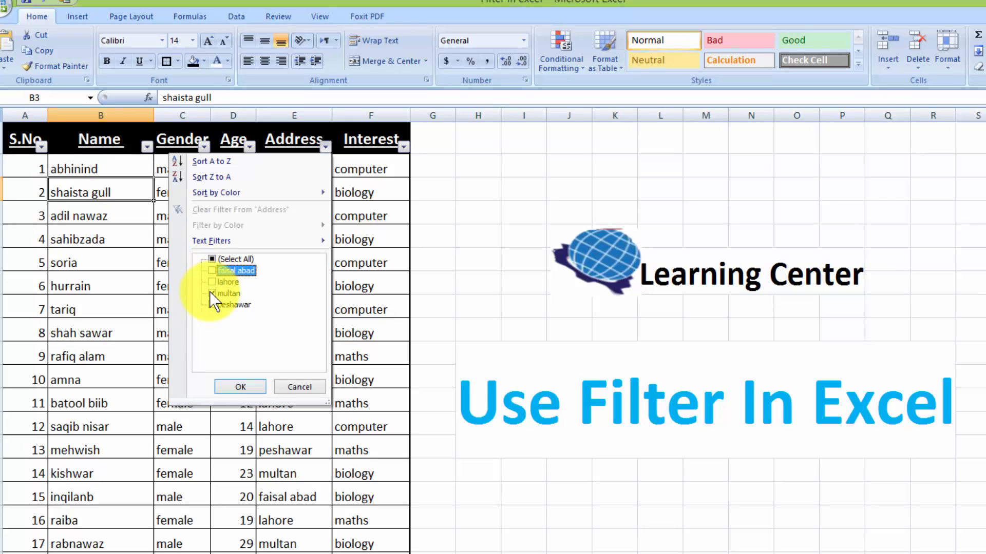
{"action": "left_click", "coordinate": [212, 305]}
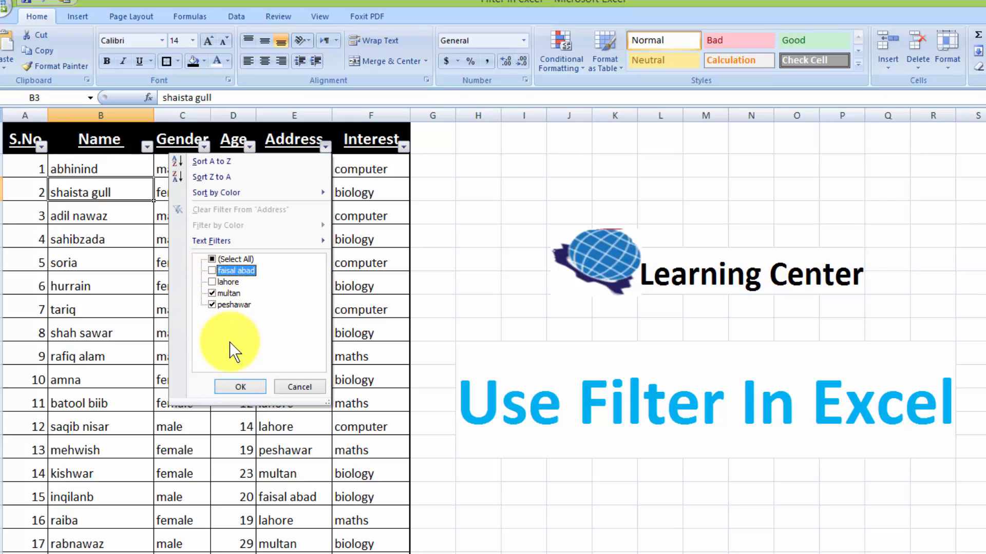
{"action": "left_click", "coordinate": [237, 386]}
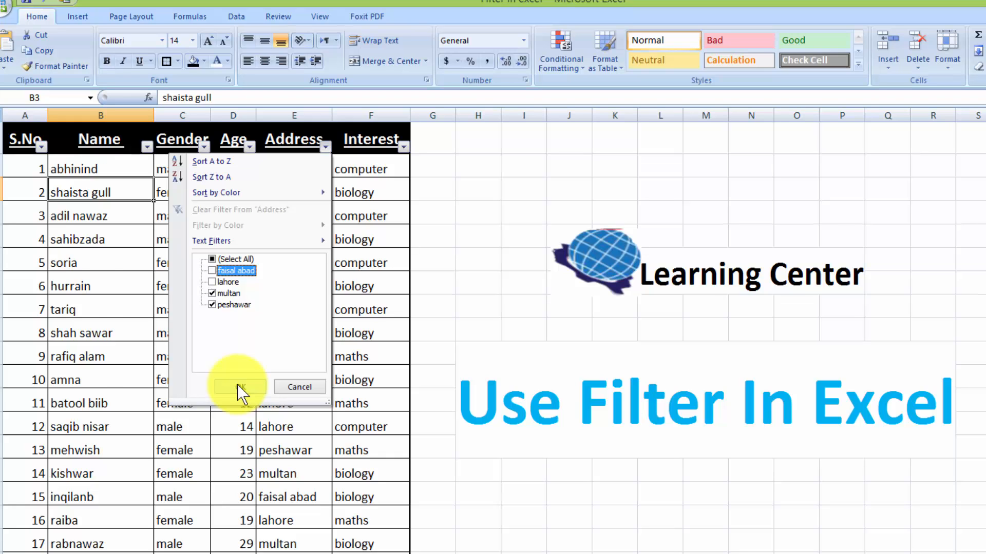
Apply the Address filter for multan and peshawar, and clear that filter to show all addresses again.
{"action": "left_click", "coordinate": [237, 386]}
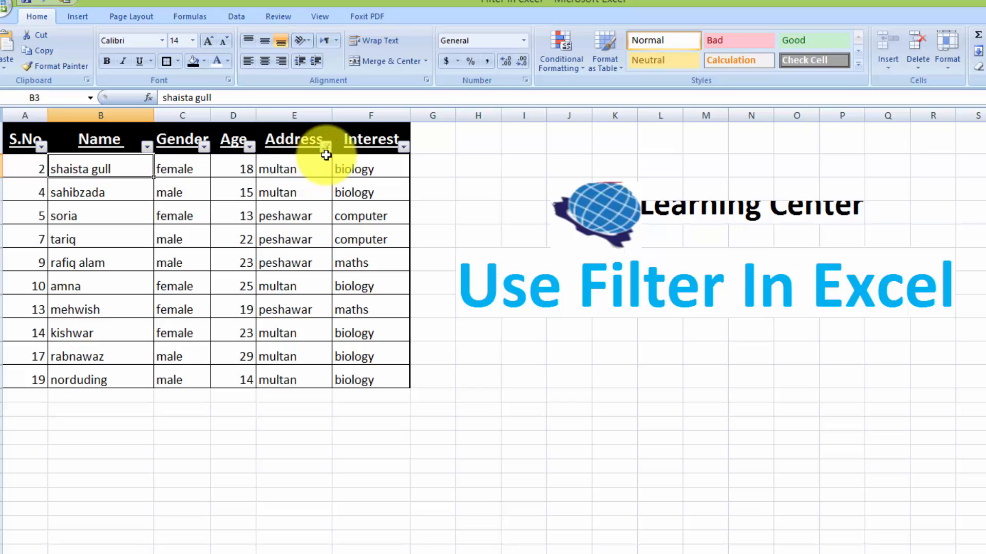
{"action": "mouse_move", "coordinate": [328, 153]}
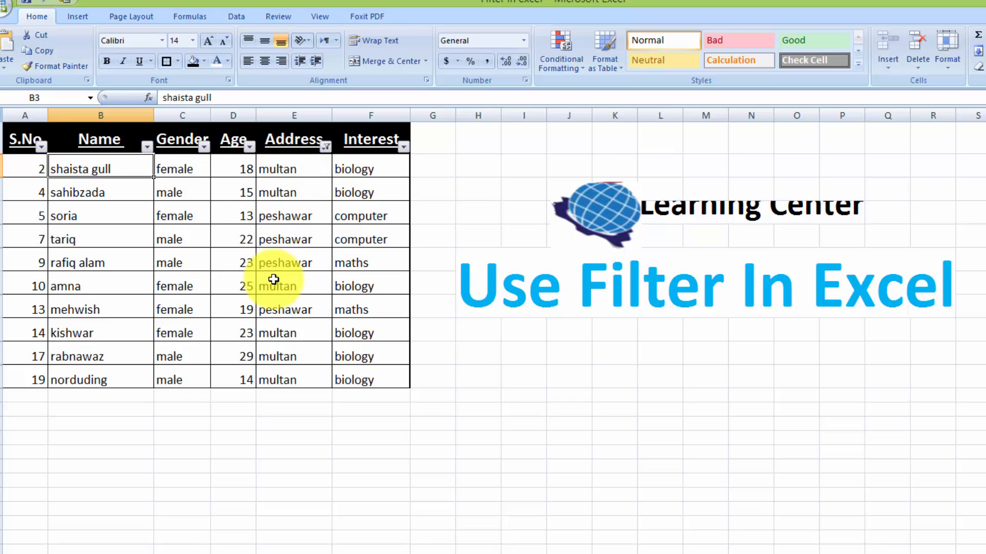
{"action": "left_click", "coordinate": [325, 147]}
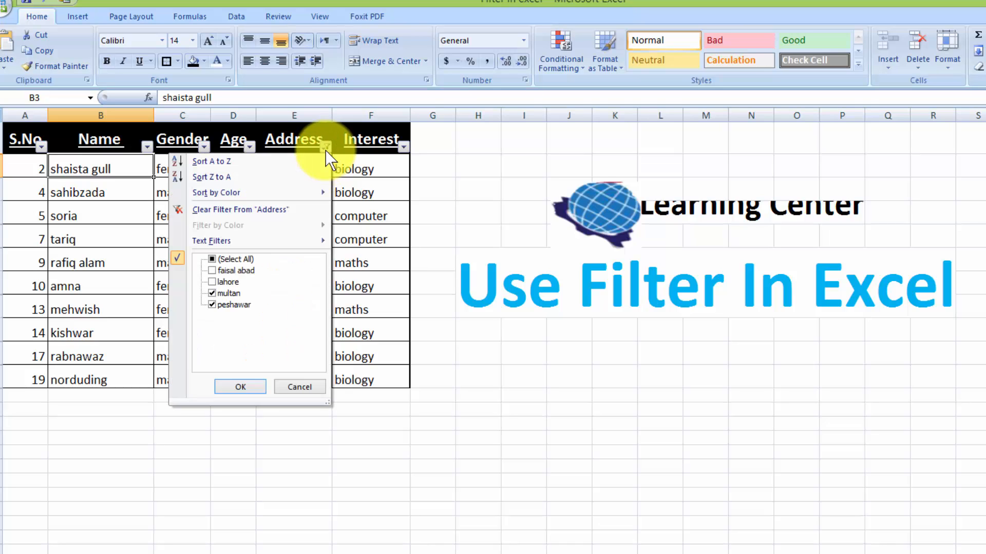
{"action": "left_click", "coordinate": [212, 260]}
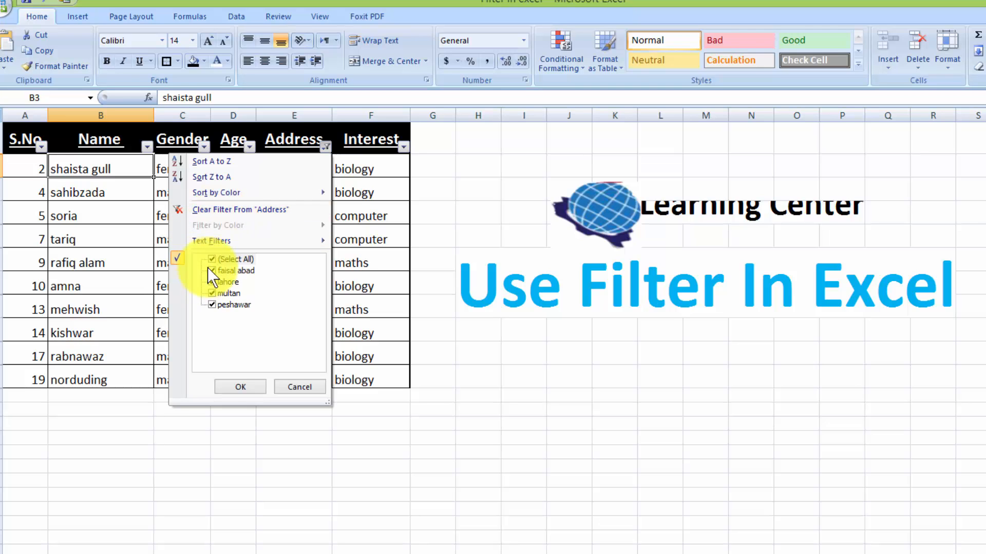
{"action": "left_click", "coordinate": [233, 209]}
{"action": "left_click", "coordinate": [234, 209]}
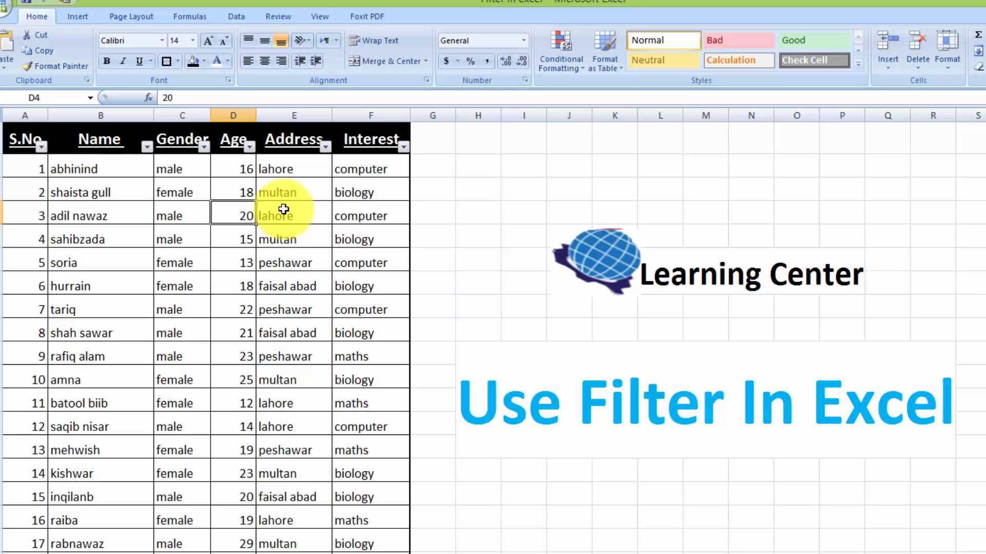
Filter the Interest column to show only the computer records.
{"action": "left_click", "coordinate": [404, 147]}
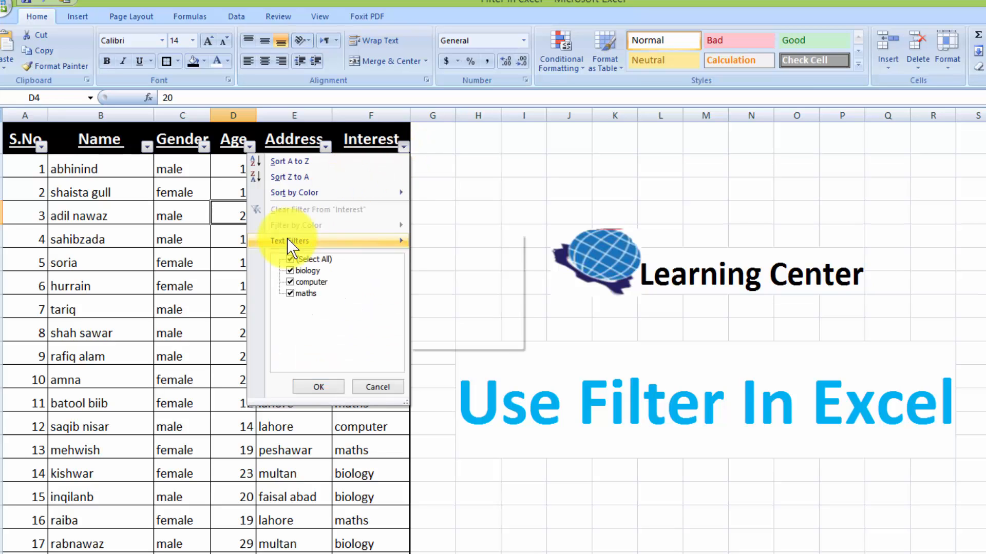
{"action": "left_click", "coordinate": [289, 256]}
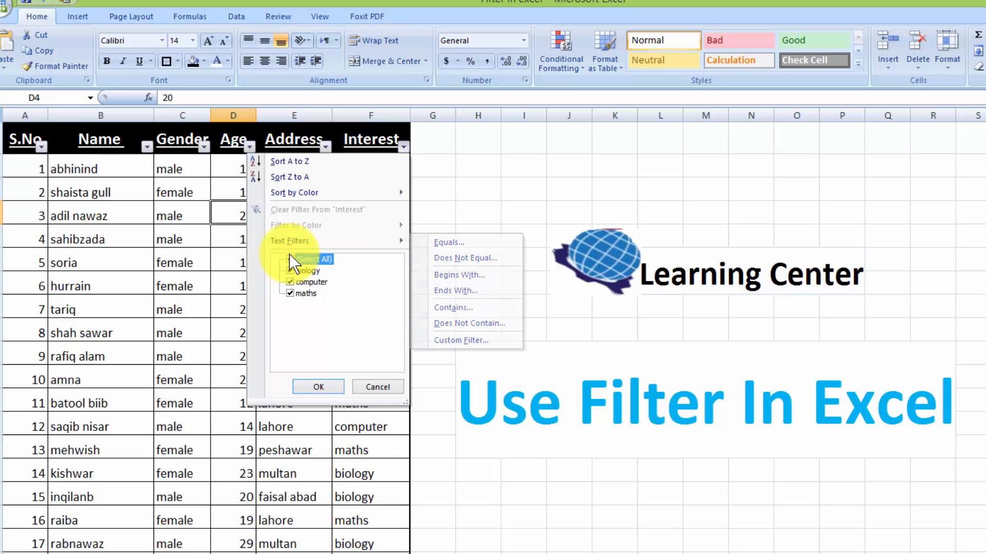
{"action": "left_click", "coordinate": [290, 282]}
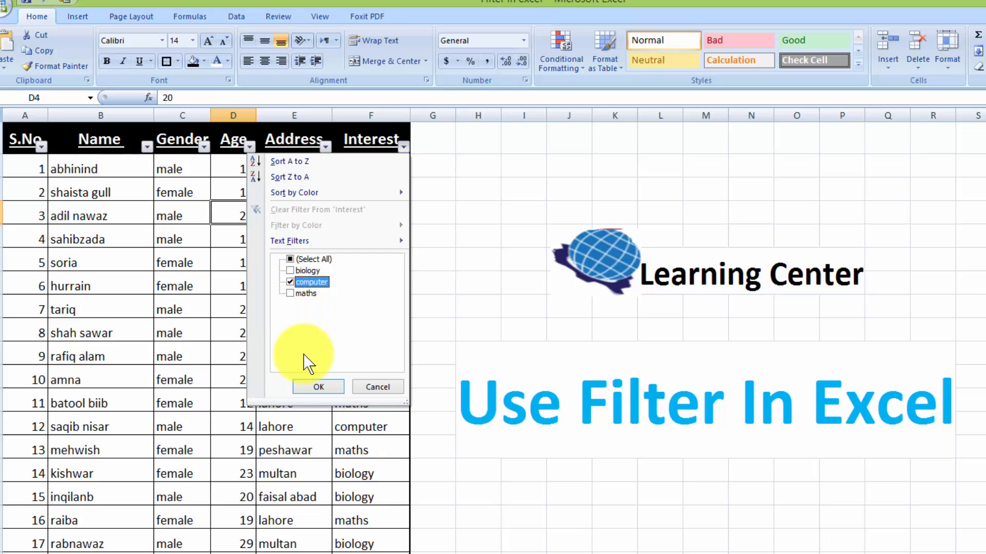
{"action": "left_click", "coordinate": [318, 387]}
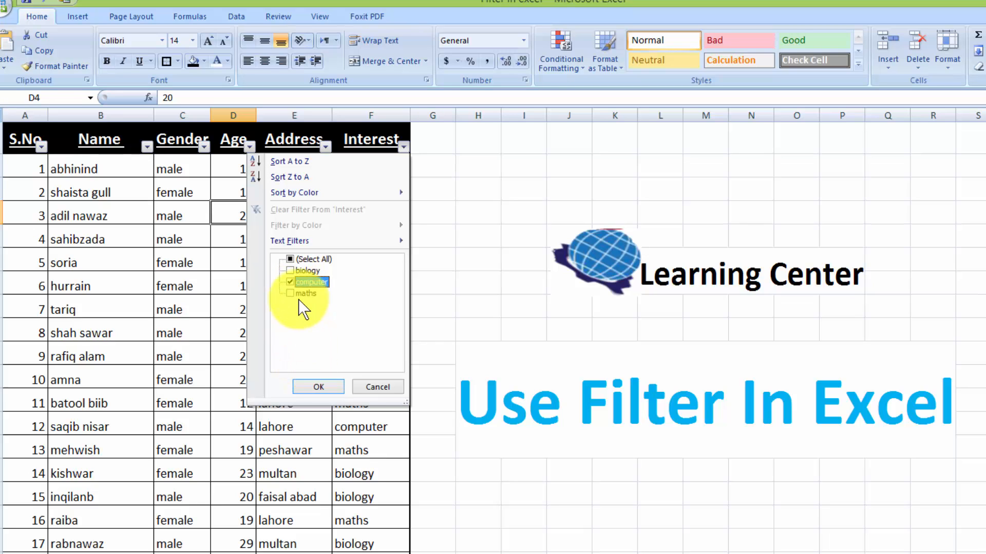
{"action": "left_click", "coordinate": [313, 386]}
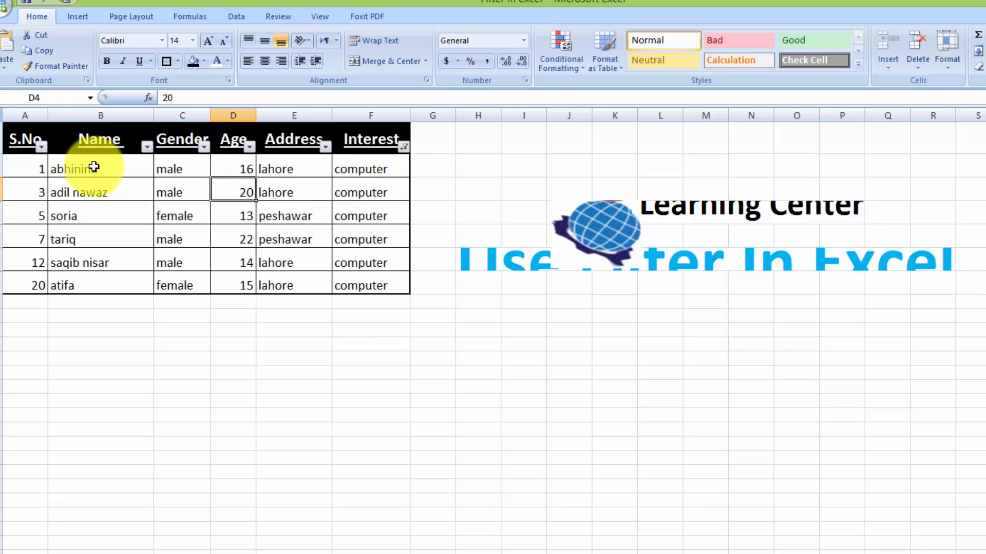
Reselect all values in the Interest filter so biology, computer and maths records are included.
{"action": "left_click", "coordinate": [404, 148]}
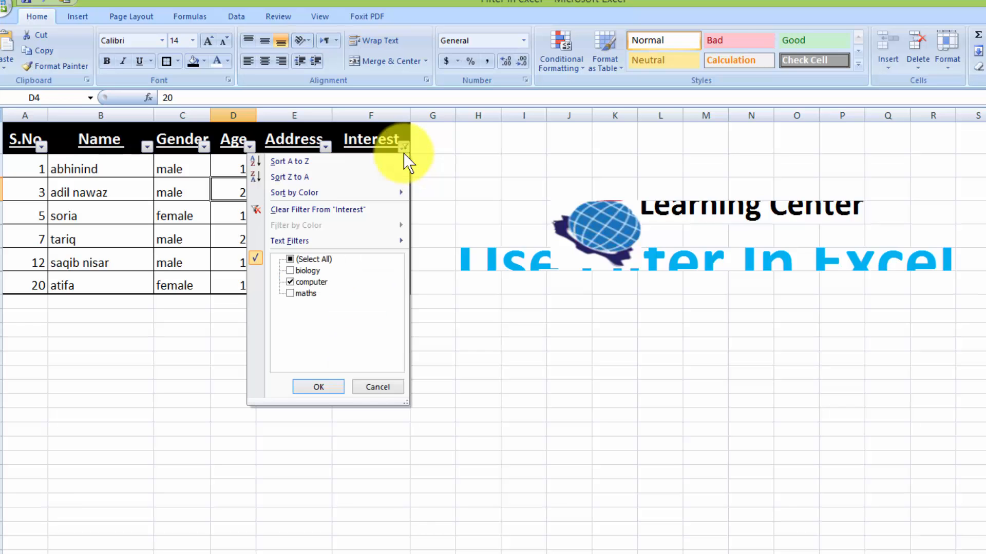
{"action": "left_click", "coordinate": [291, 259]}
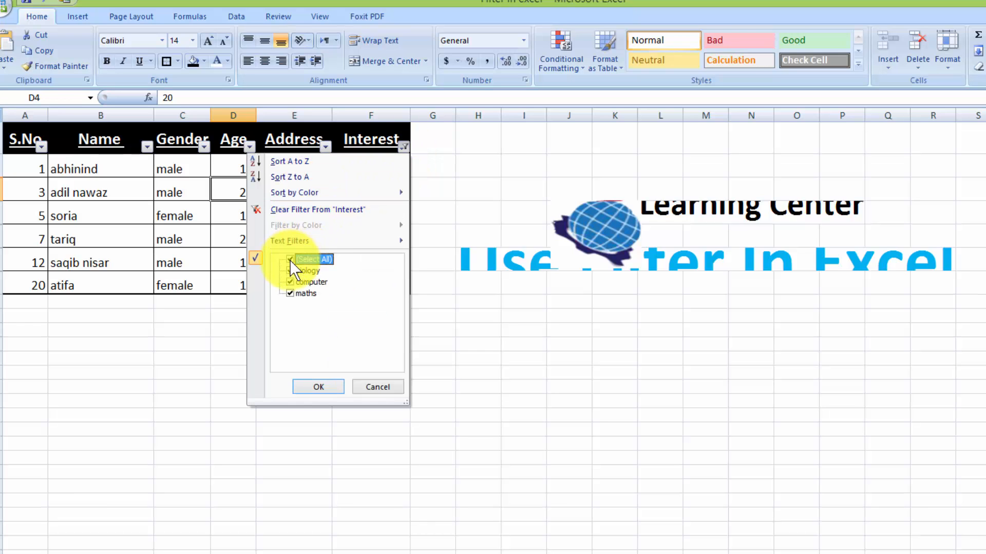
{"action": "left_click", "coordinate": [317, 386]}
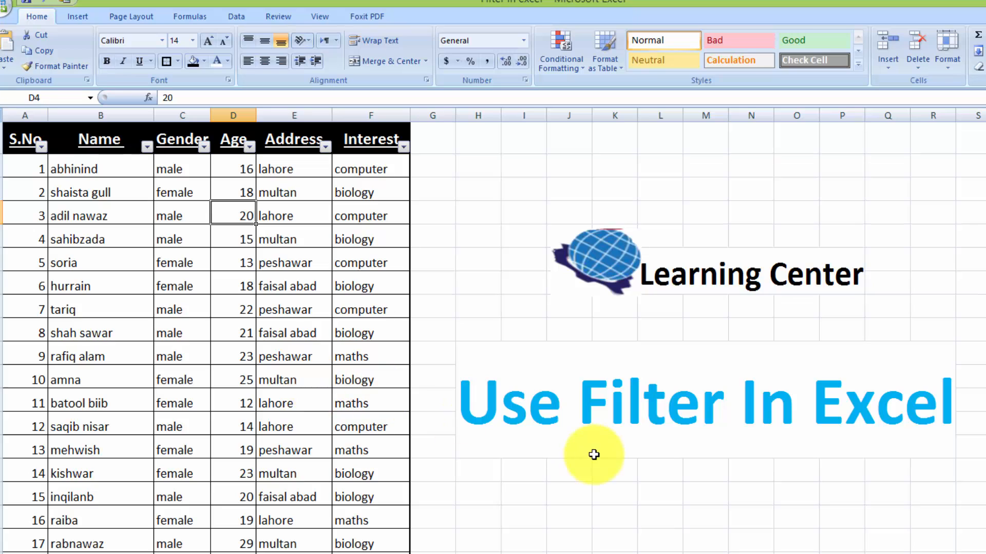
Look over the student table down to its last row and select the Address header cell.
{"action": "scroll", "coordinate": [323, 205], "scroll_direction": "down", "scroll_amount": 6}
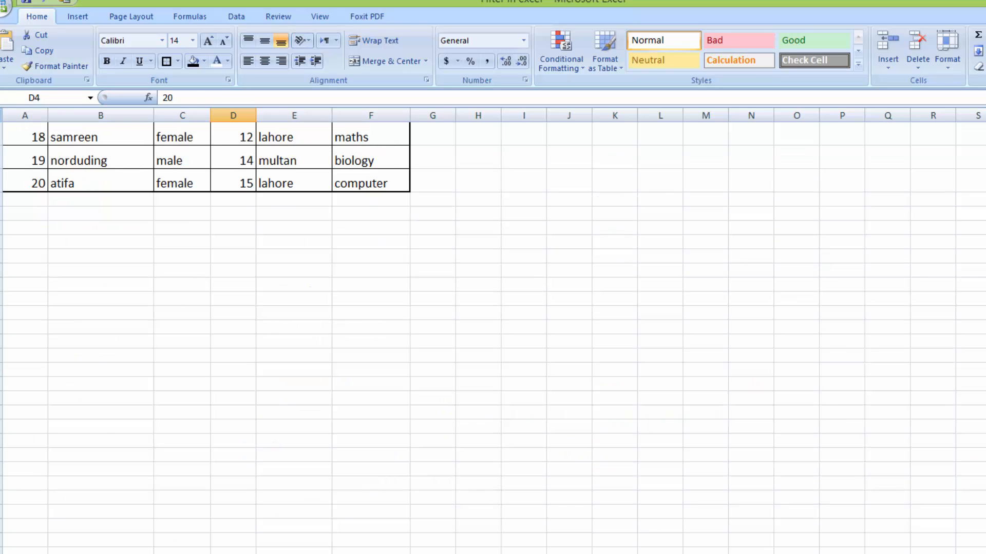
{"action": "scroll", "coordinate": [324, 205], "scroll_direction": "up", "scroll_amount": 6}
{"action": "left_click", "coordinate": [294, 138]}
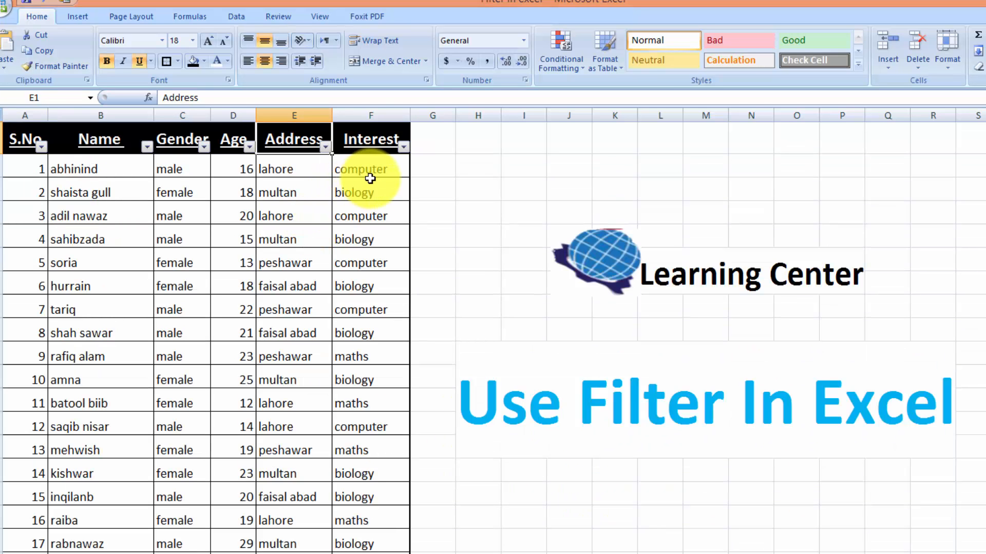